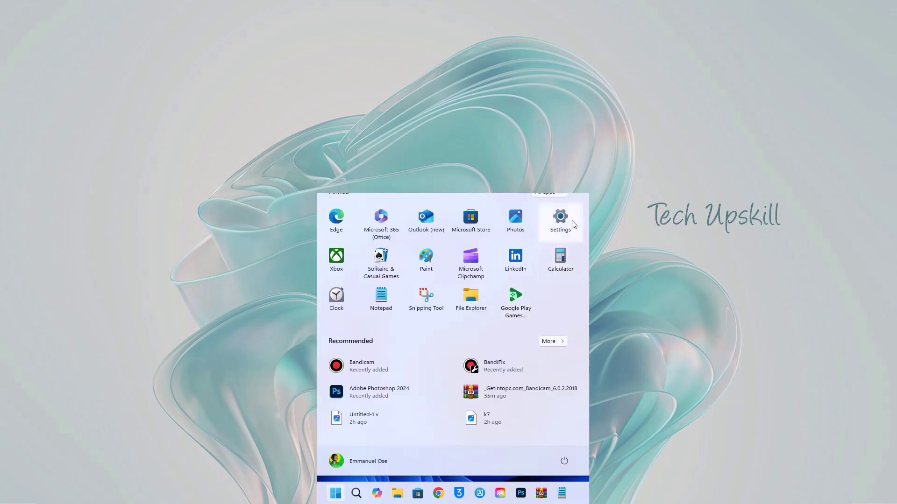
- Open the Change product key dialog from Settings > System > Activation
left_click(572, 234)
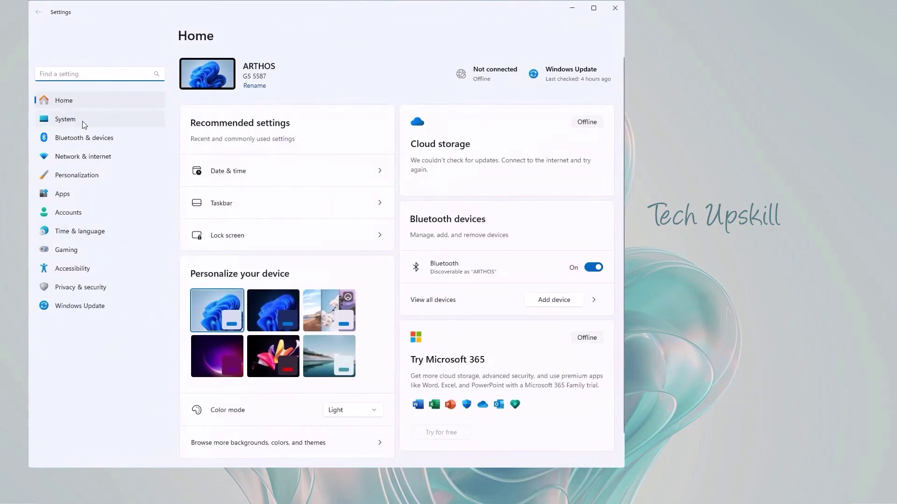
left_click(67, 120)
scroll(269, 312, "down", 2)
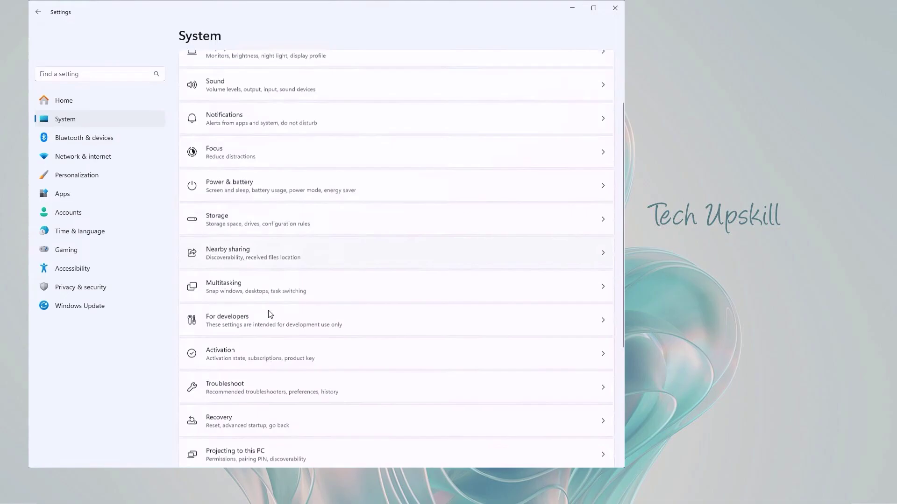
scroll(269, 312, "down", 1)
left_click(267, 301)
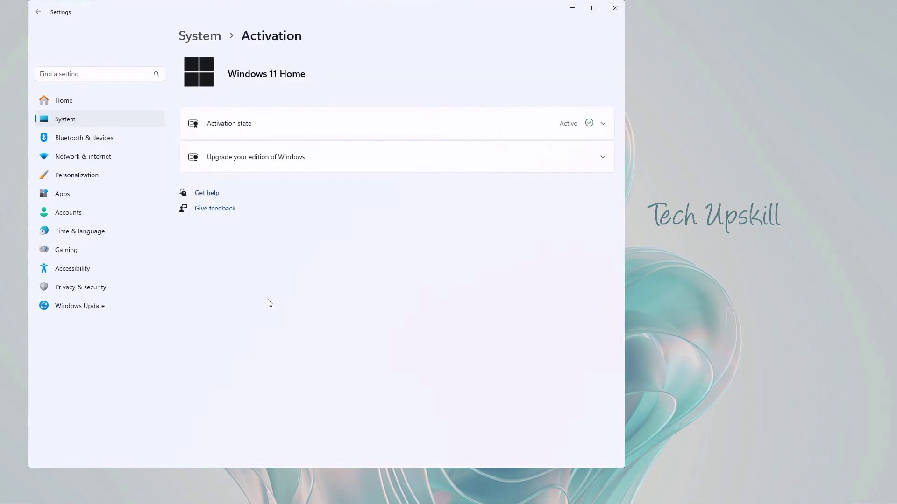
left_click(558, 212)
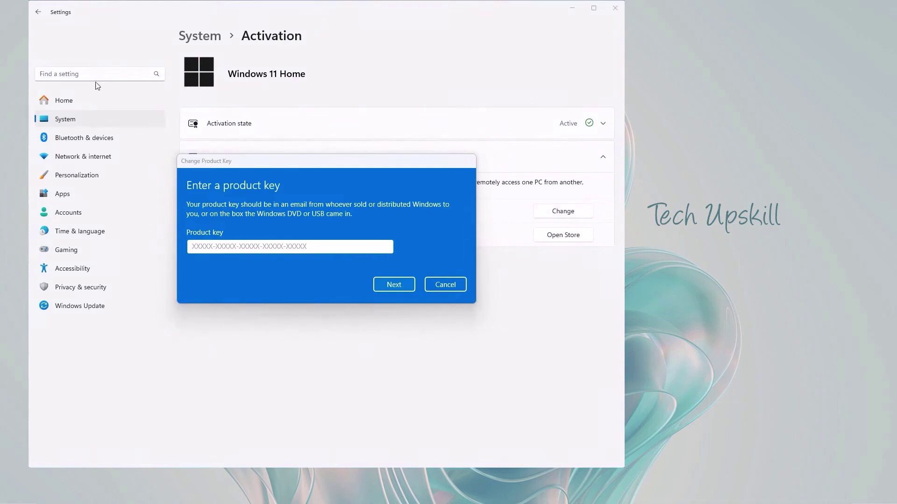
- Enter the generic product key copied from Notepad and start the edition upgrade
key("alt+Tab")
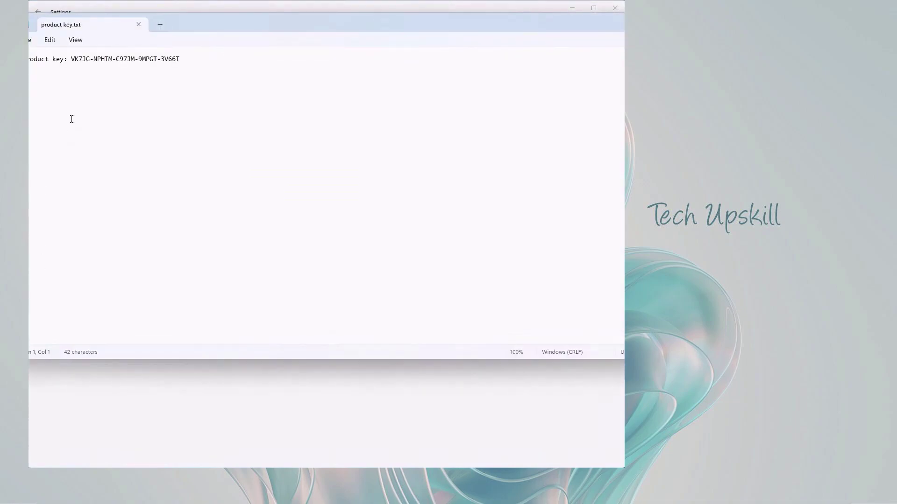
left_click_drag(72, 59, 181, 59)
key("ctrl+c")
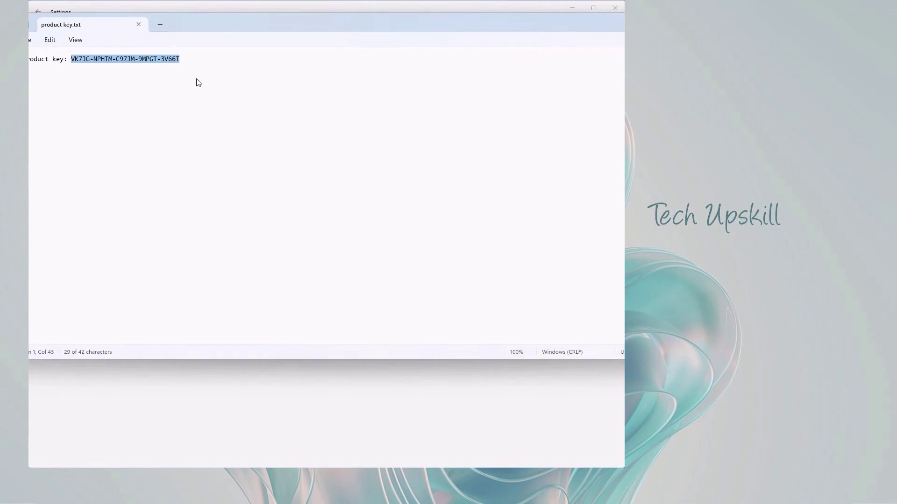
left_click(615, 26)
left_click(245, 245)
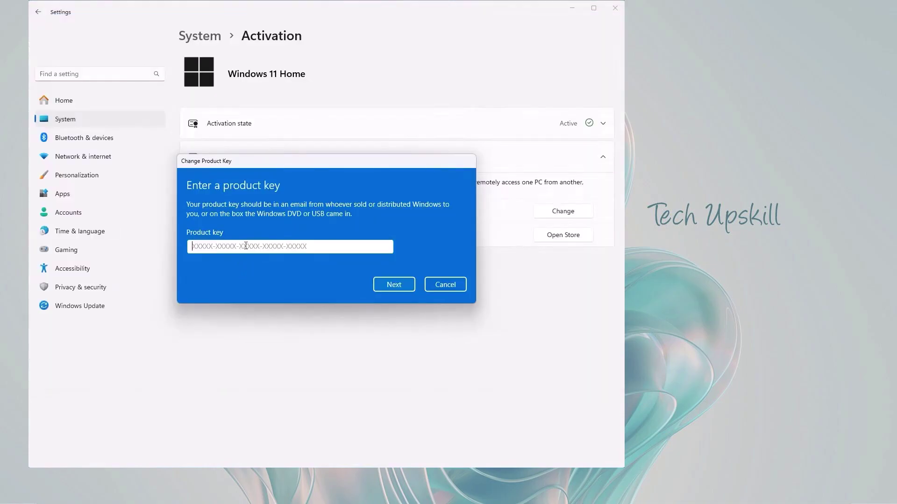
key("ctrl+v")
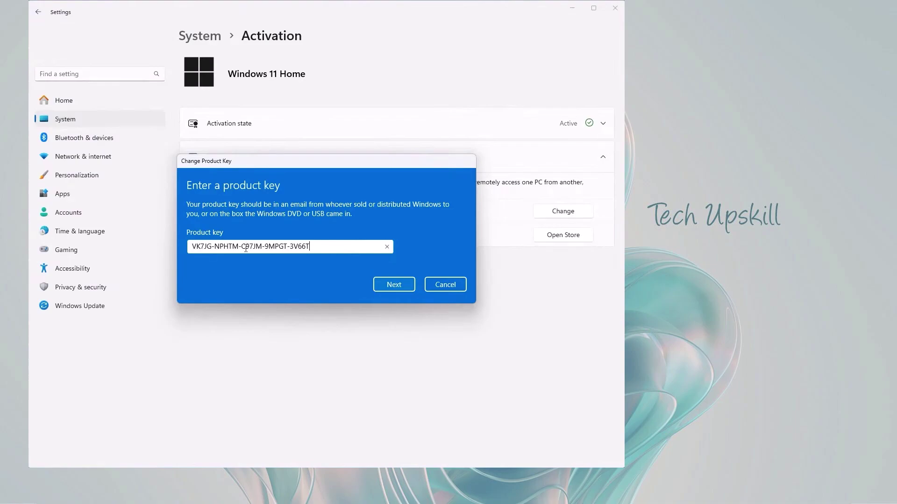
left_click(394, 285)
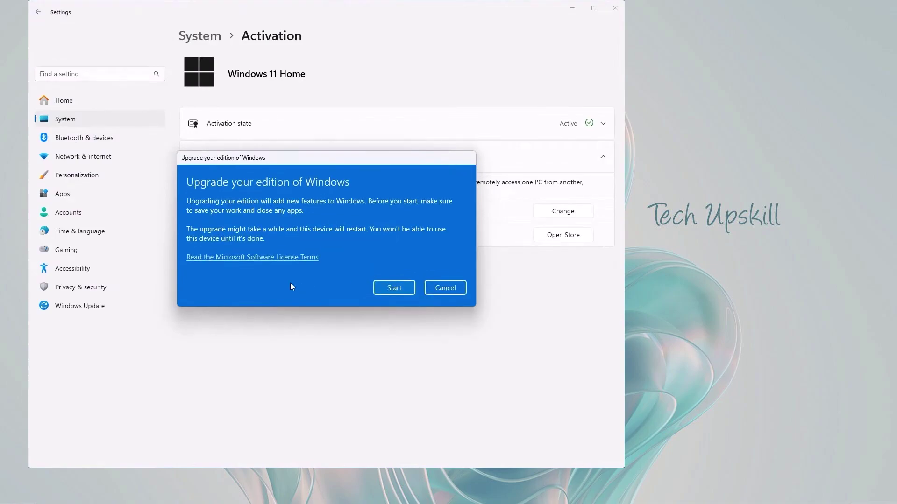
left_click(393, 288)
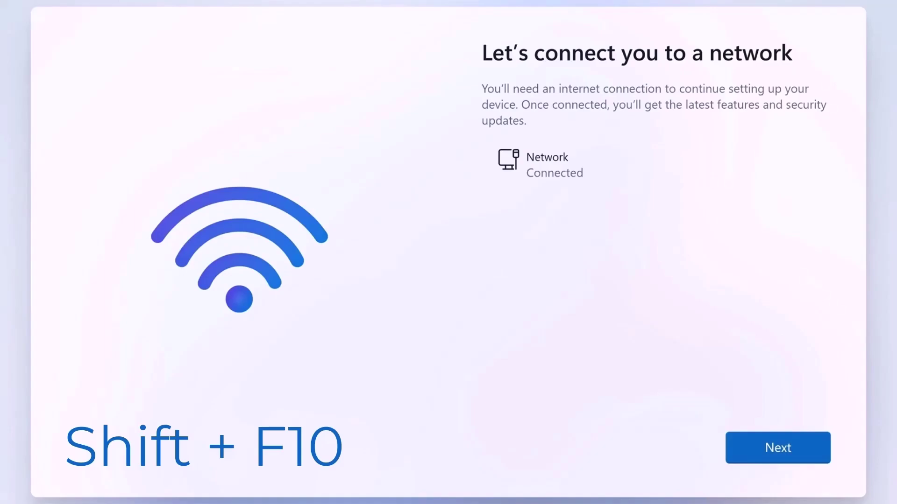
- Launch an administrator Command Prompt with Shift+F10 from the 'Let's connect you to a network' screen
key("shift+F10")
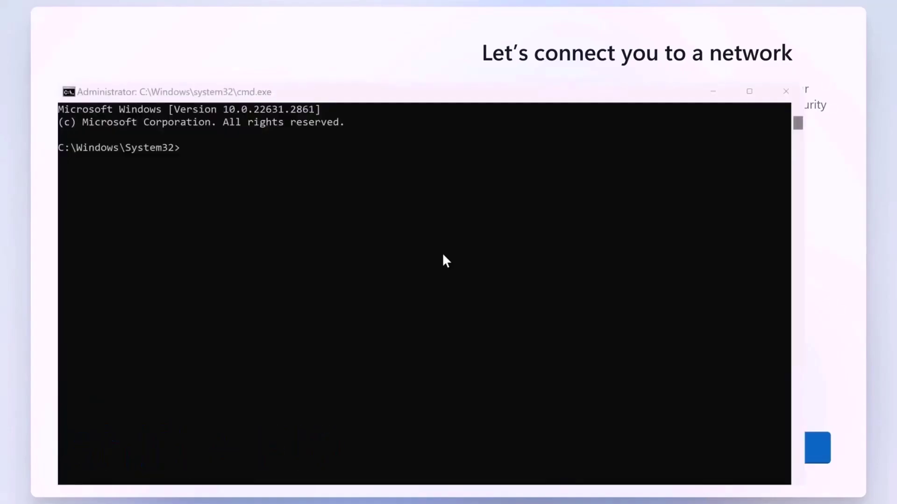